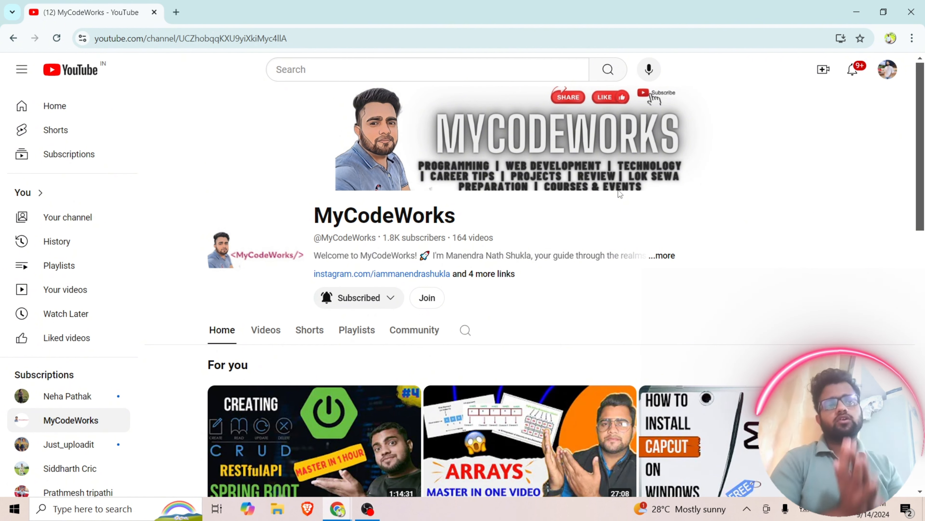
Search the web in a new tab for "anaconda navigator download" and open Anaconda's Navigator product page.
{"action": "left_click", "coordinate": [176, 12]}
{"action": "type", "text": "anaconda navigator download"}
{"action": "key", "text": "Return"}
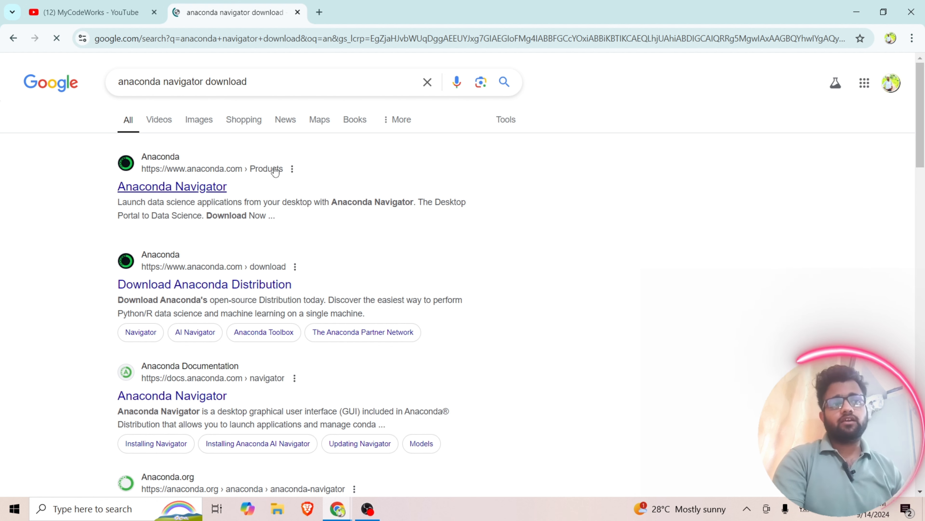
{"action": "left_click", "coordinate": [208, 189]}
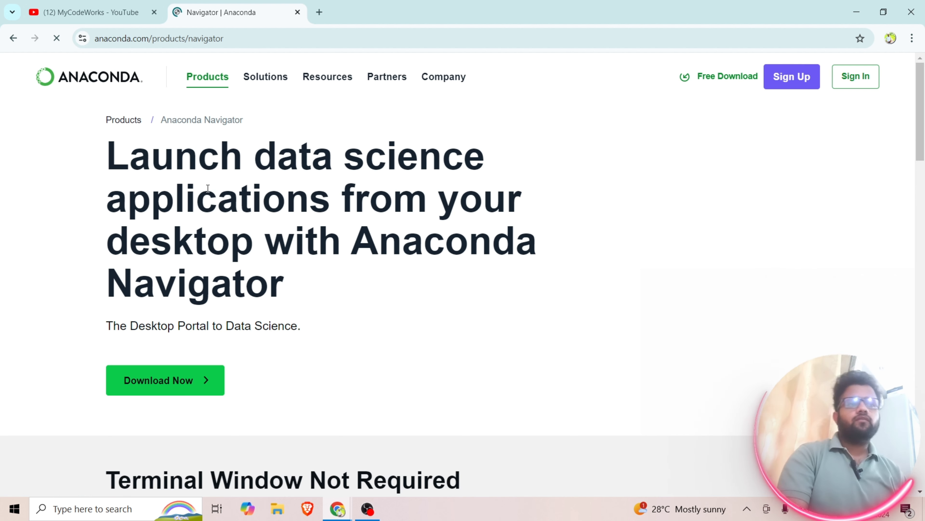
Go to the Anaconda Distribution download form and skip the registration to reach the installers.
{"action": "scroll", "coordinate": [433, 282], "scroll_direction": "down", "scroll_amount": 1}
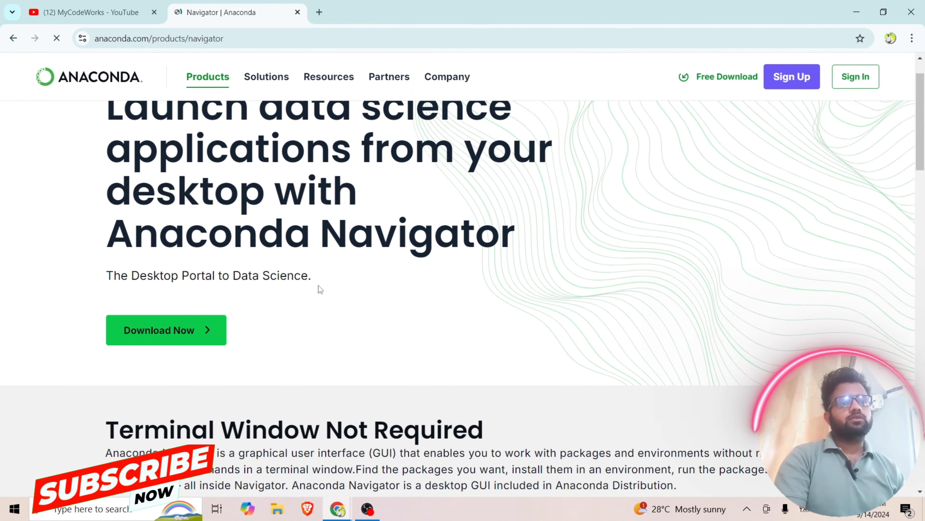
{"action": "left_click", "coordinate": [187, 334]}
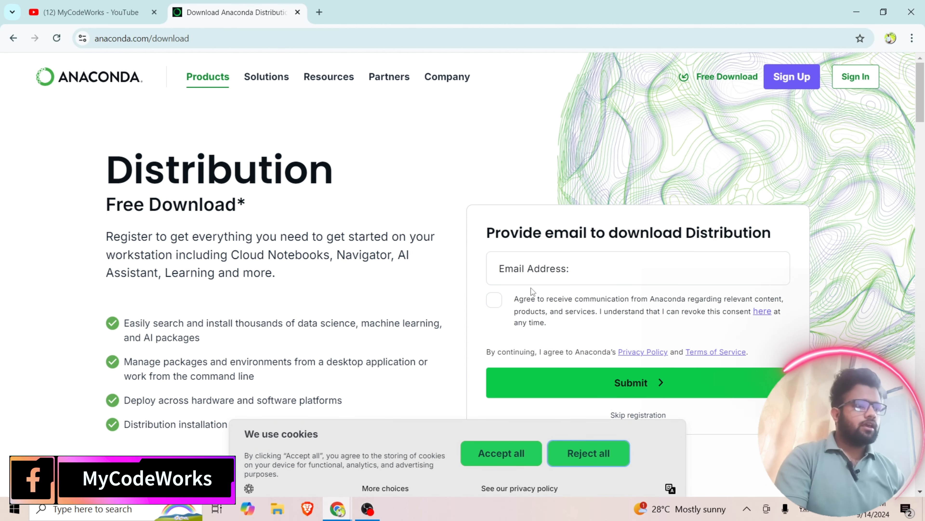
{"action": "scroll", "coordinate": [532, 291], "scroll_direction": "down", "scroll_amount": 6}
{"action": "scroll", "coordinate": [472, 290], "scroll_direction": "up", "scroll_amount": 4}
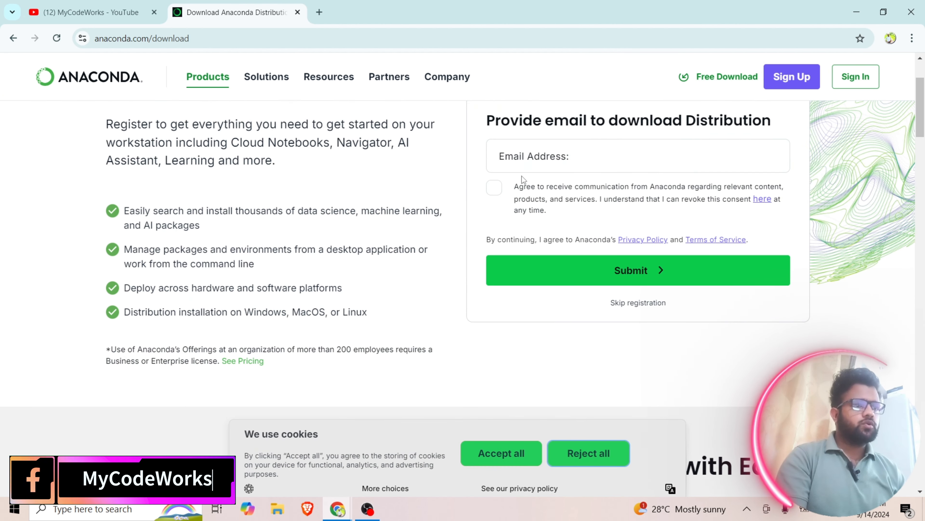
{"action": "left_click", "coordinate": [626, 306]}
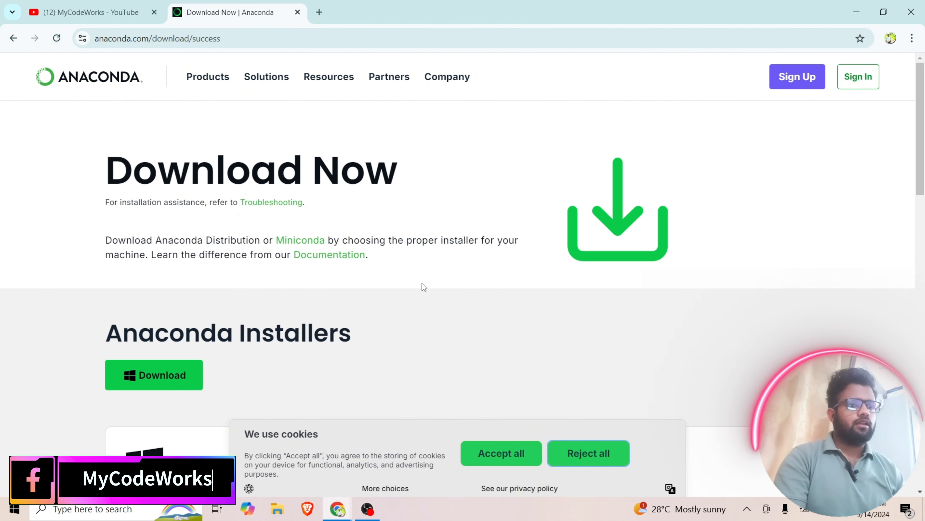
Review the Windows, Mac and Linux installers and download the Anaconda installer for Windows.
{"action": "scroll", "coordinate": [365, 269], "scroll_direction": "down", "scroll_amount": 2}
{"action": "scroll", "coordinate": [323, 255], "scroll_direction": "down", "scroll_amount": 5}
{"action": "scroll", "coordinate": [225, 248], "scroll_direction": "down", "scroll_amount": 3}
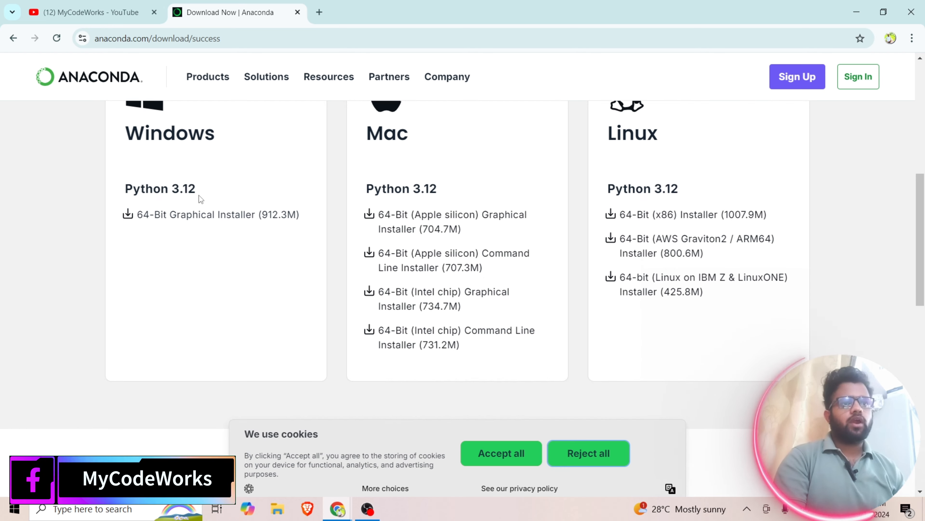
{"action": "scroll", "coordinate": [198, 195], "scroll_direction": "up", "scroll_amount": 1}
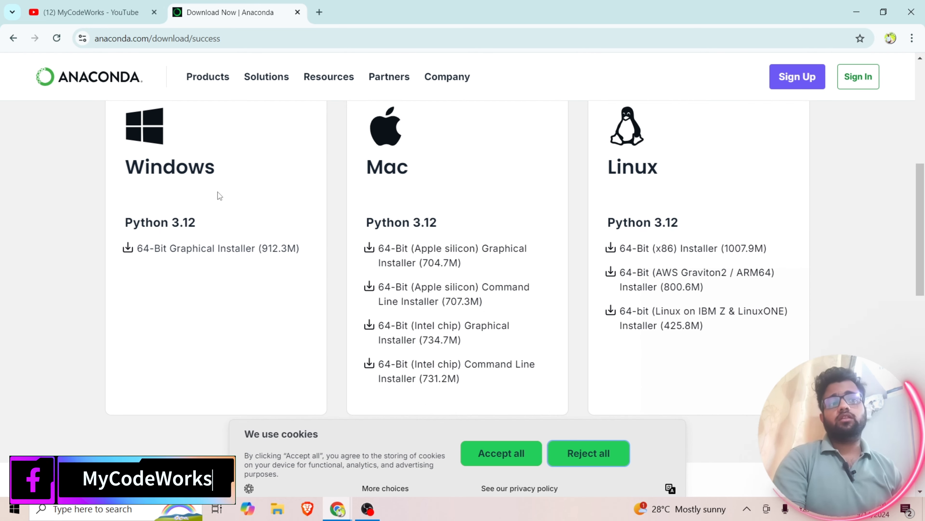
{"action": "scroll", "coordinate": [218, 192], "scroll_direction": "up", "scroll_amount": 2}
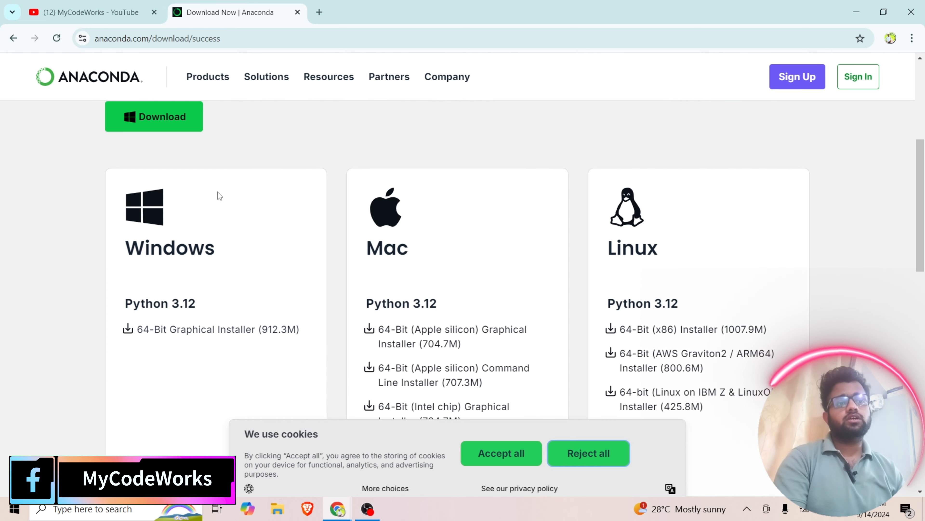
{"action": "scroll", "coordinate": [221, 302], "scroll_direction": "up", "scroll_amount": 1}
{"action": "scroll", "coordinate": [224, 295], "scroll_direction": "down", "scroll_amount": 4}
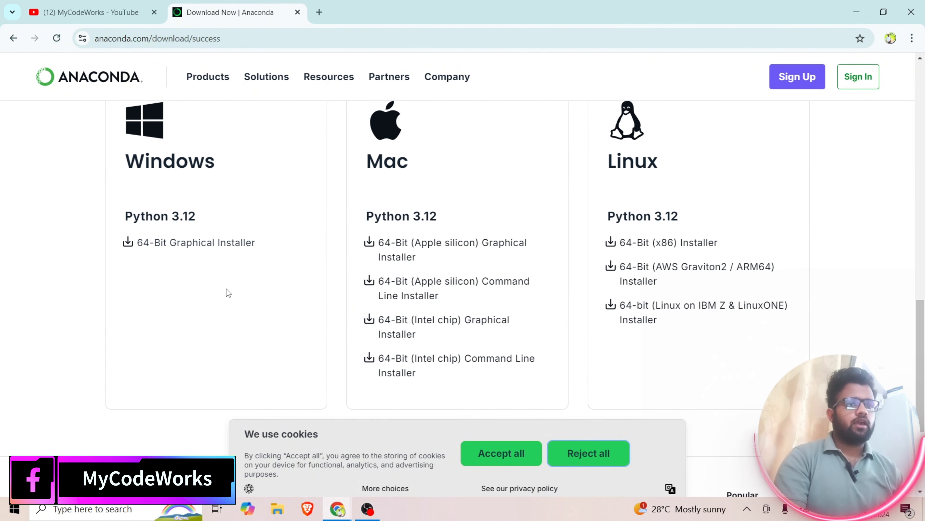
{"action": "scroll", "coordinate": [226, 289], "scroll_direction": "down", "scroll_amount": 3}
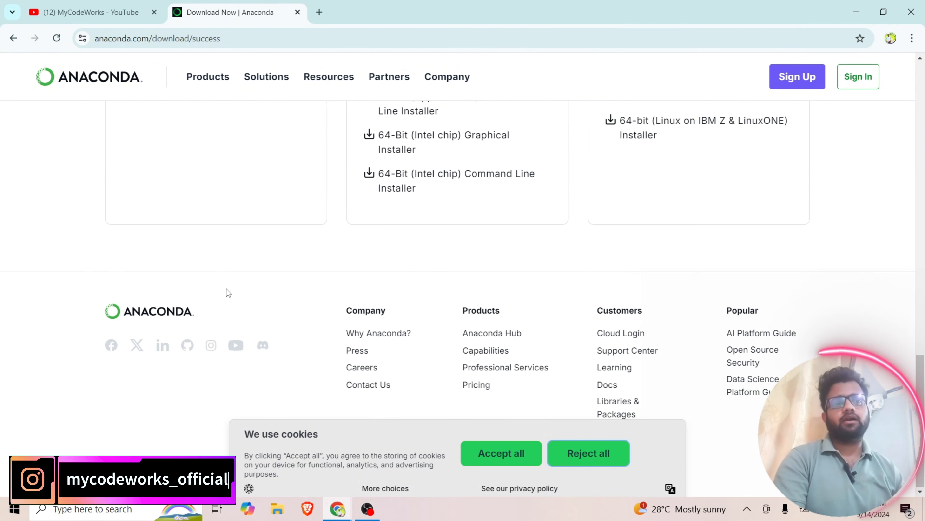
{"action": "scroll", "coordinate": [227, 289], "scroll_direction": "up", "scroll_amount": 10}
{"action": "scroll", "coordinate": [226, 289], "scroll_direction": "up", "scroll_amount": 5}
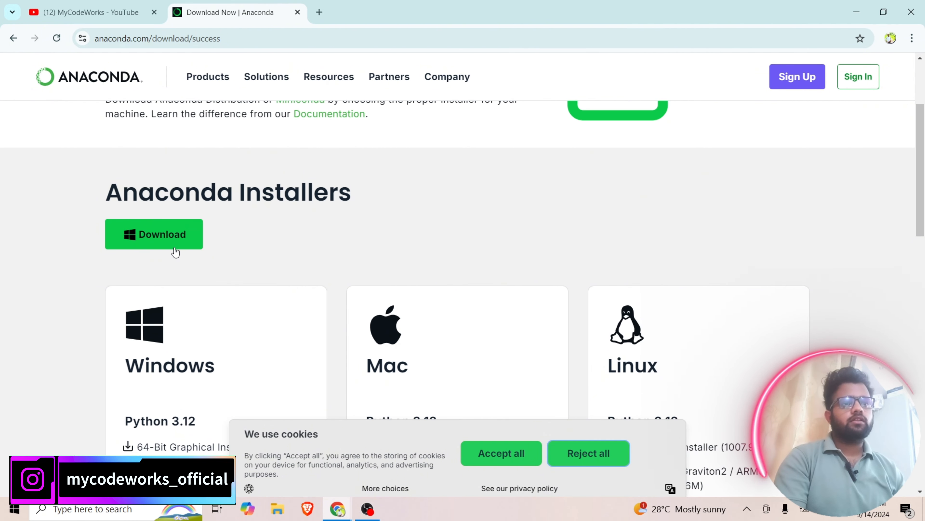
{"action": "left_click", "coordinate": [176, 247]}
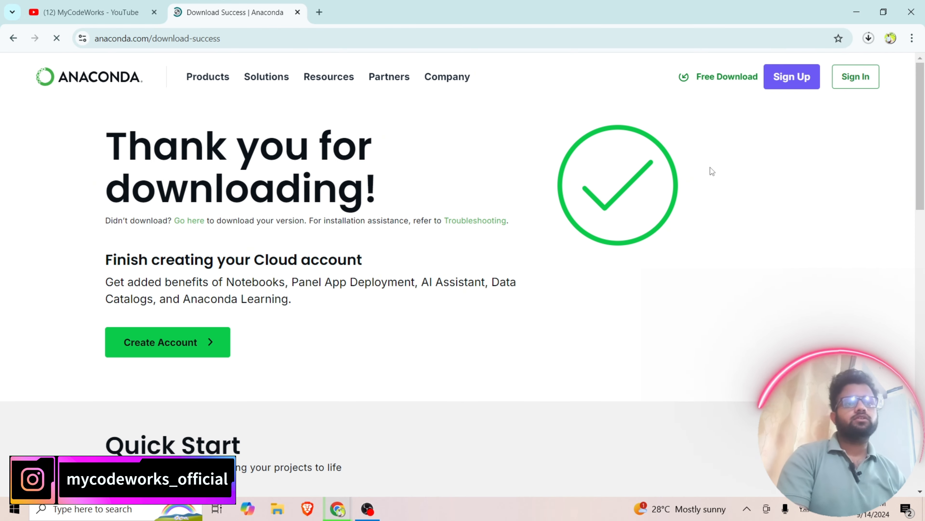
Run the downloaded Anaconda3-2024.06-1 Windows installer and minimize the browser window.
{"action": "left_click", "coordinate": [869, 43]}
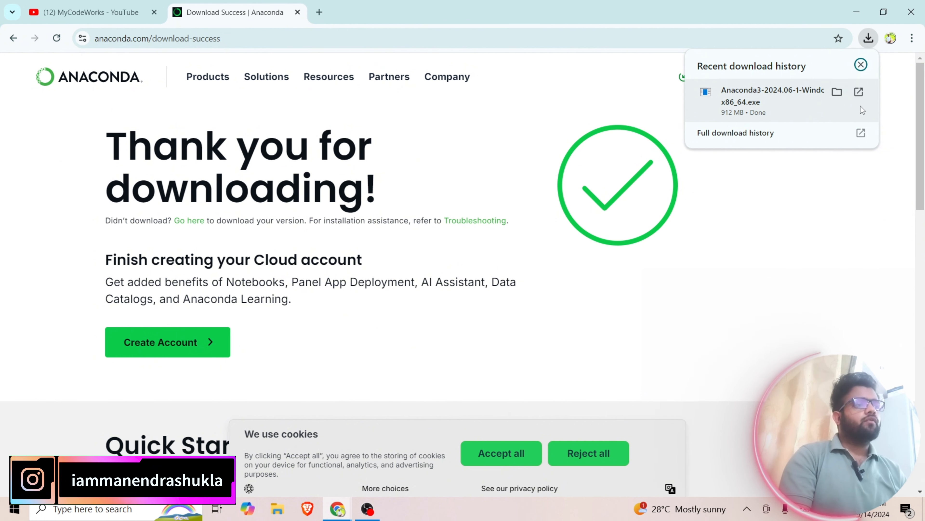
{"action": "left_click", "coordinate": [860, 94]}
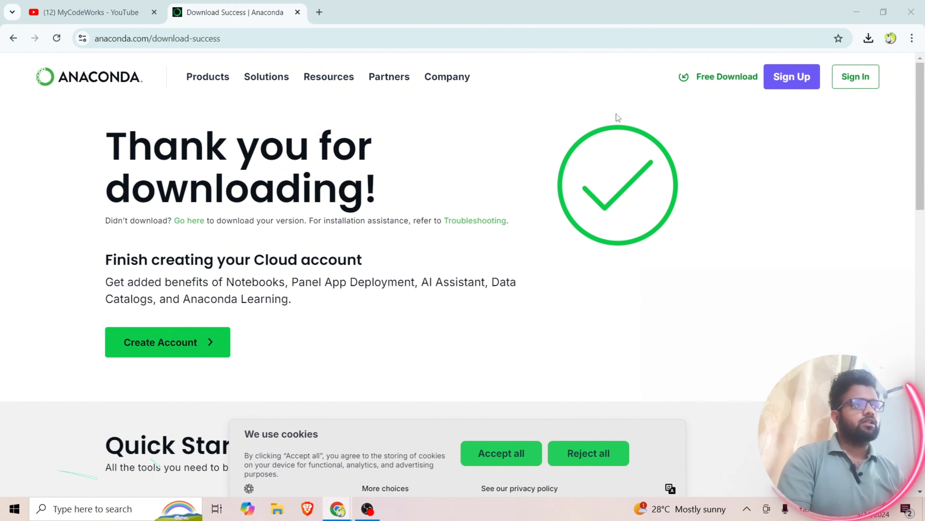
{"action": "left_click", "coordinate": [860, 10]}
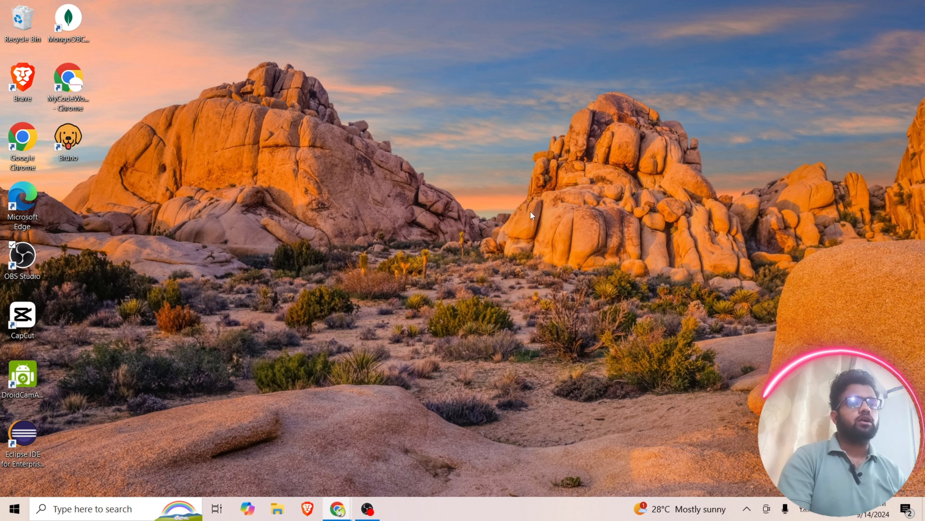
{"action": "key", "text": "super+e"}
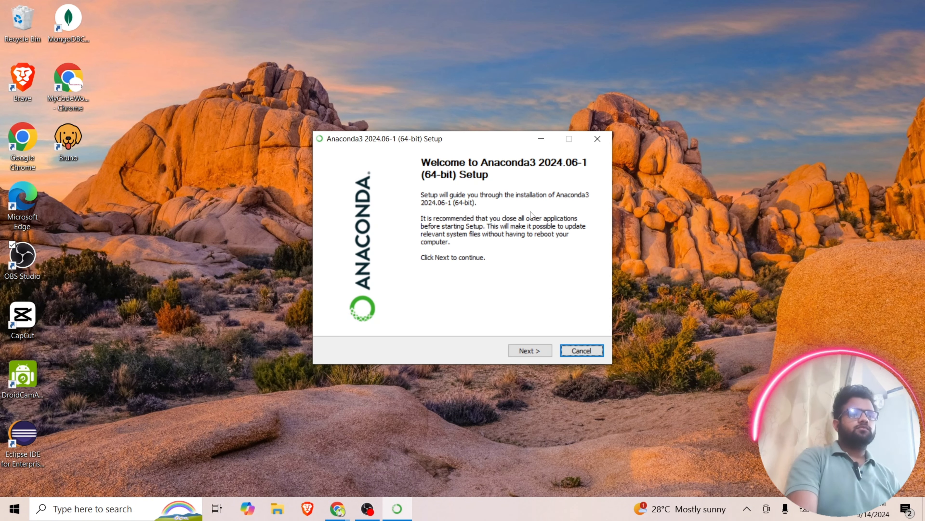
Accept the Anaconda3 license agreement and choose installation for All Users.
{"action": "left_click", "coordinate": [521, 351]}
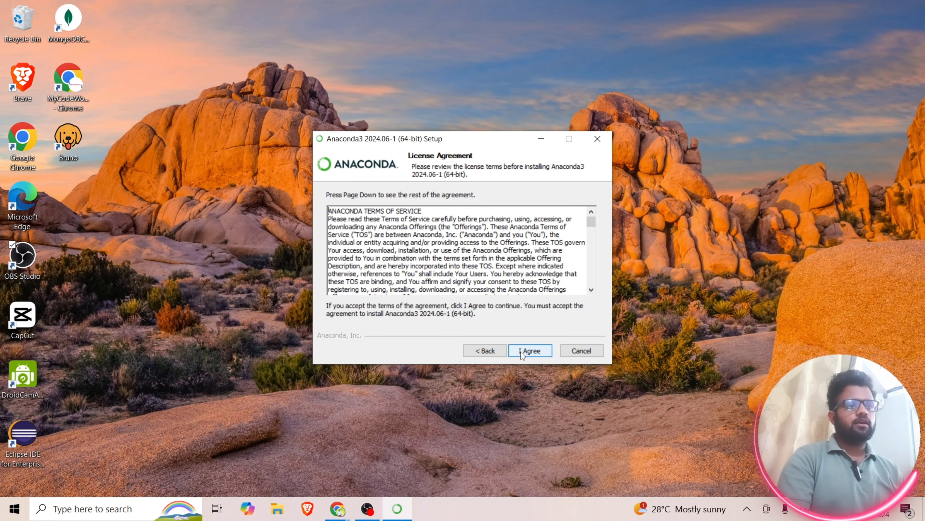
{"action": "left_click", "coordinate": [529, 353]}
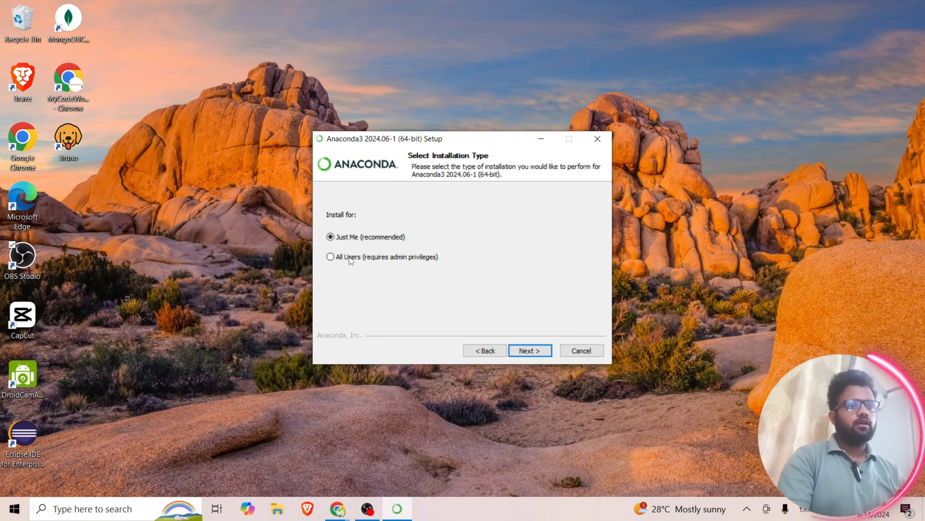
{"action": "left_click", "coordinate": [359, 259]}
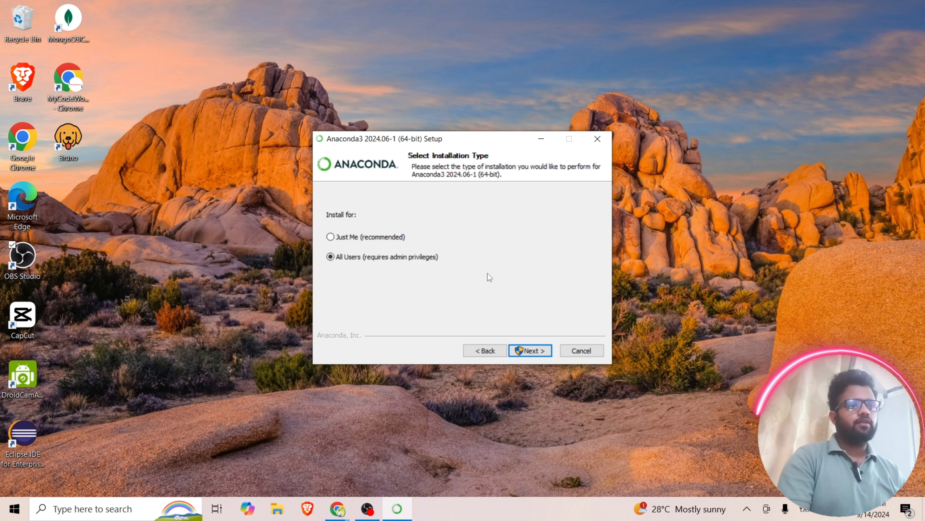
{"action": "left_click", "coordinate": [536, 350]}
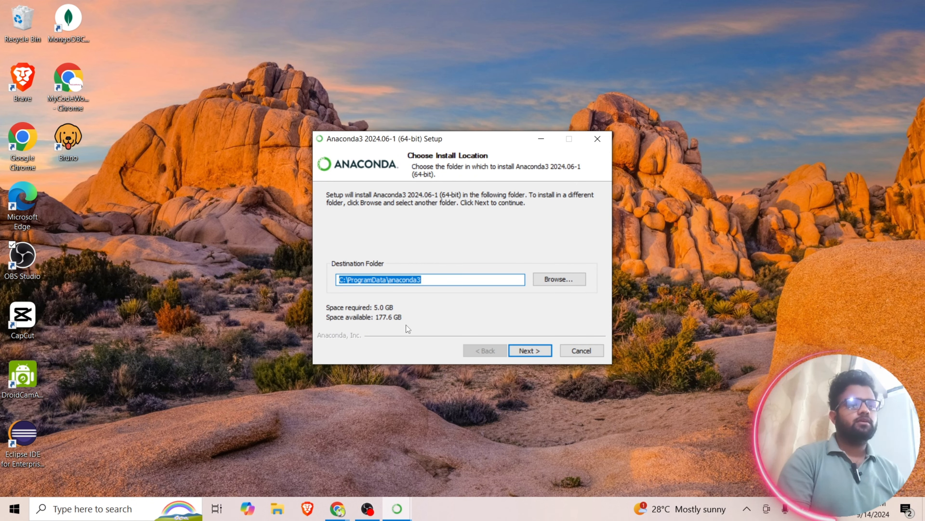
Install Anaconda3 into C:\ProgramData\anaconda3 with only the Create shortcuts option enabled.
{"action": "left_click", "coordinate": [535, 351]}
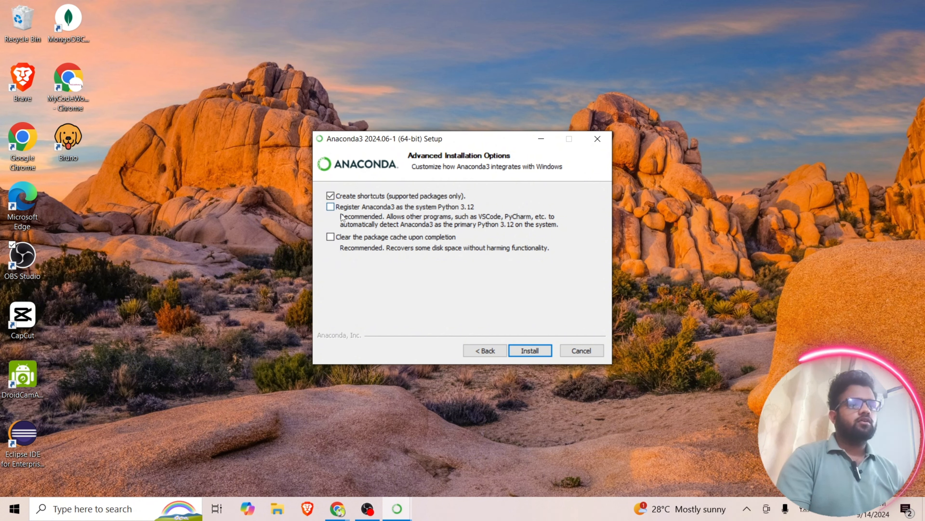
{"action": "left_click", "coordinate": [331, 196]}
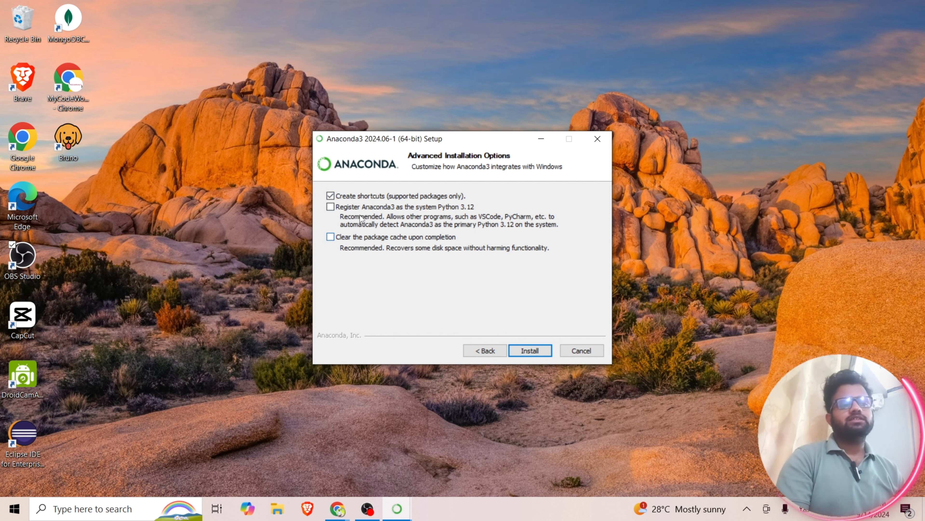
{"action": "left_click", "coordinate": [534, 350]}
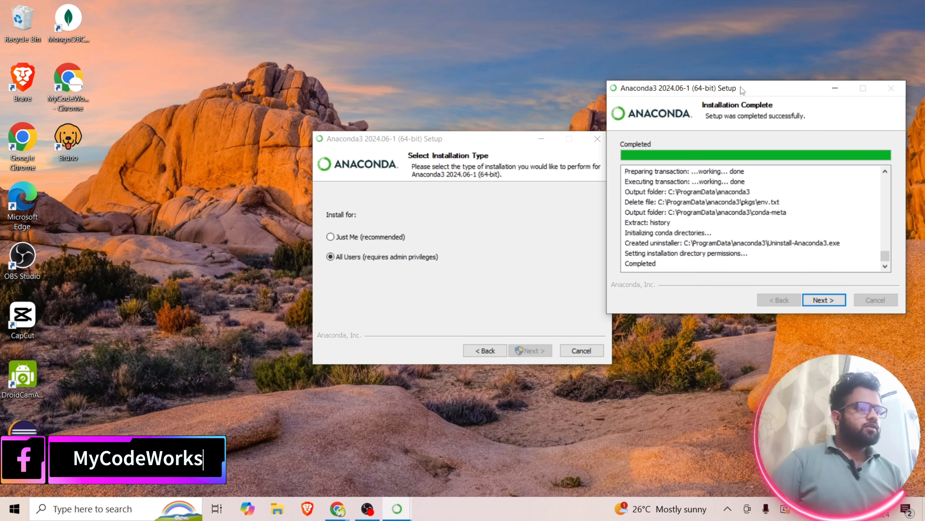
Finish the Anaconda3 setup with Launch Anaconda Navigator enabled and Getting Started with Anaconda Distribution disabled.
{"action": "left_click_drag", "start_coordinate": [740, 87], "coordinate": [454, 103]}
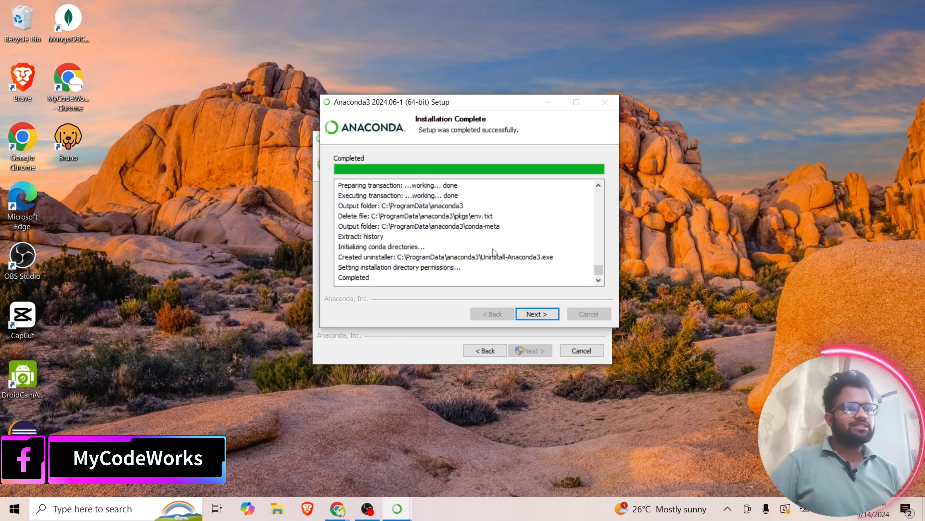
{"action": "left_click", "coordinate": [534, 313]}
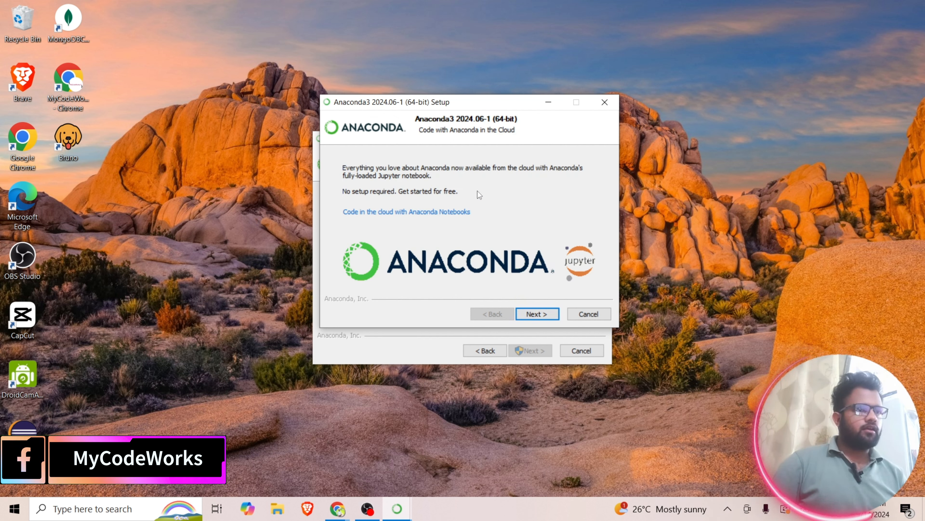
{"action": "left_click", "coordinate": [548, 315]}
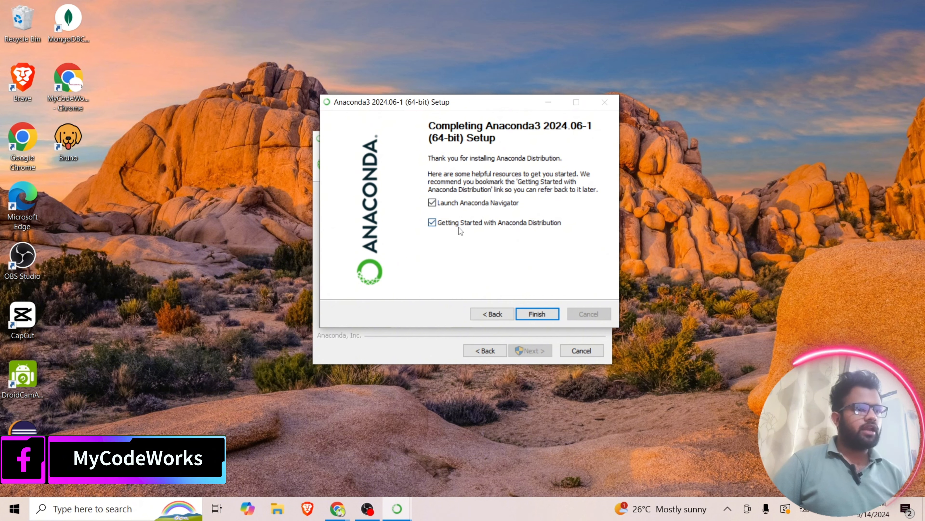
{"action": "left_click", "coordinate": [438, 221]}
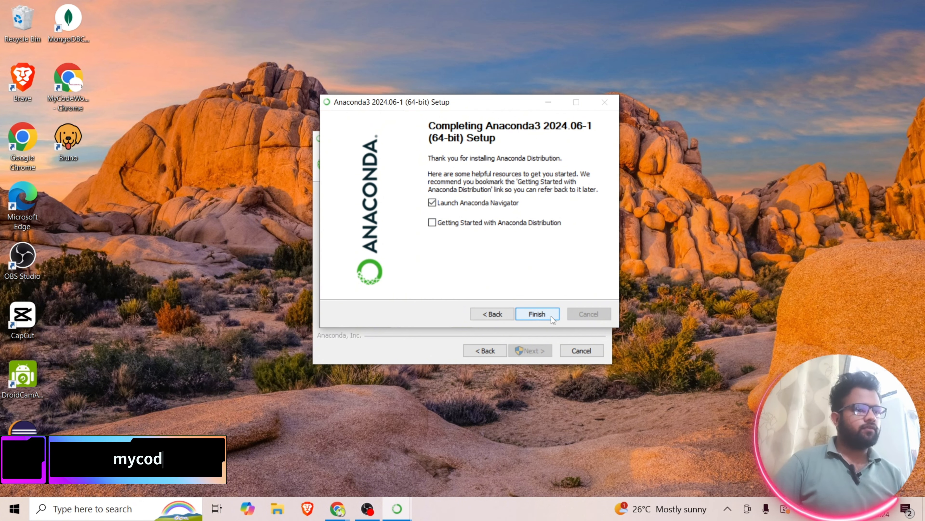
{"action": "left_click", "coordinate": [536, 314]}
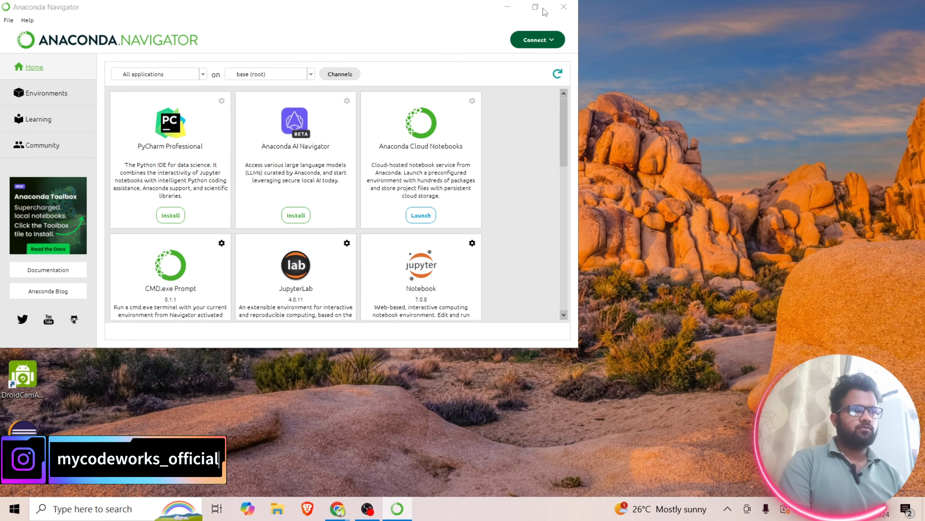
Maximize the Anaconda Navigator window and open its Environments page, dismissing the offer to update the application.
{"action": "left_click", "coordinate": [535, 7]}
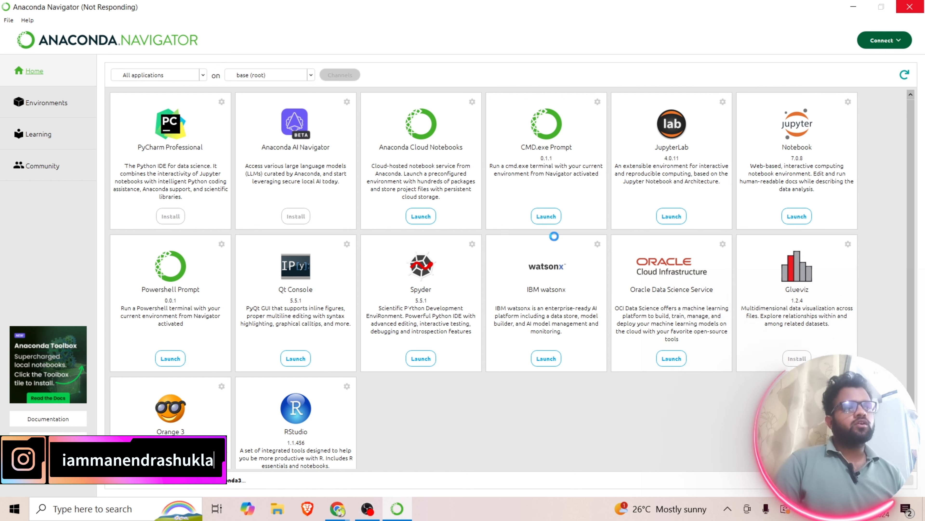
{"action": "scroll", "coordinate": [265, 178], "scroll_direction": "down", "scroll_amount": 1}
{"action": "scroll", "coordinate": [434, 266], "scroll_direction": "up", "scroll_amount": 1}
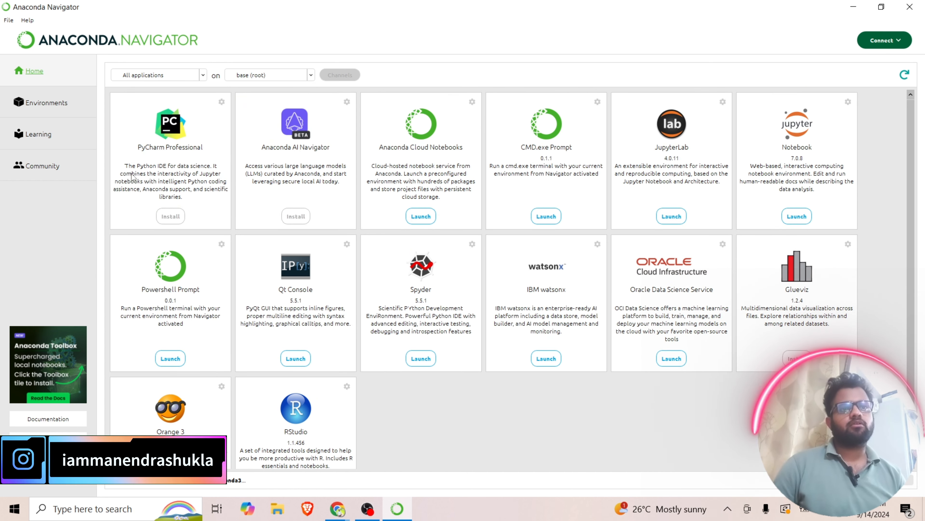
{"action": "left_click", "coordinate": [37, 107]}
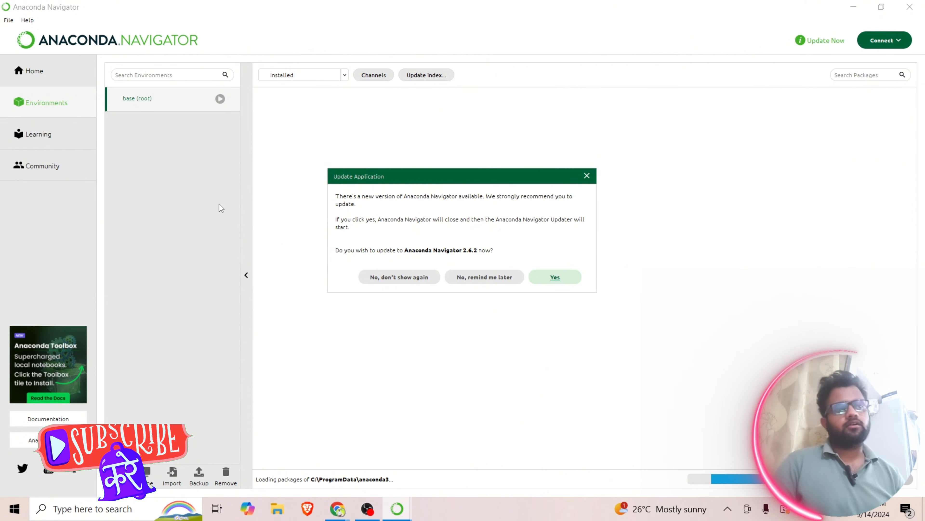
{"action": "left_click", "coordinate": [588, 176]}
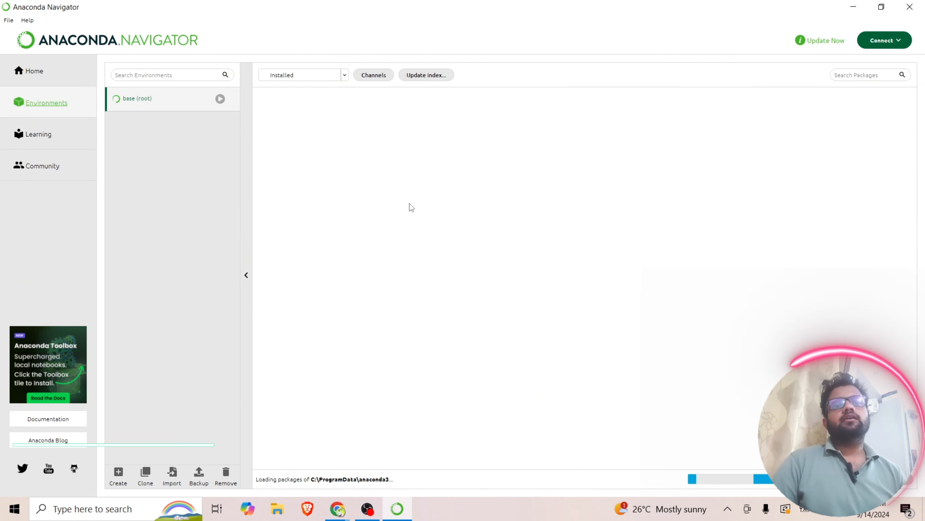